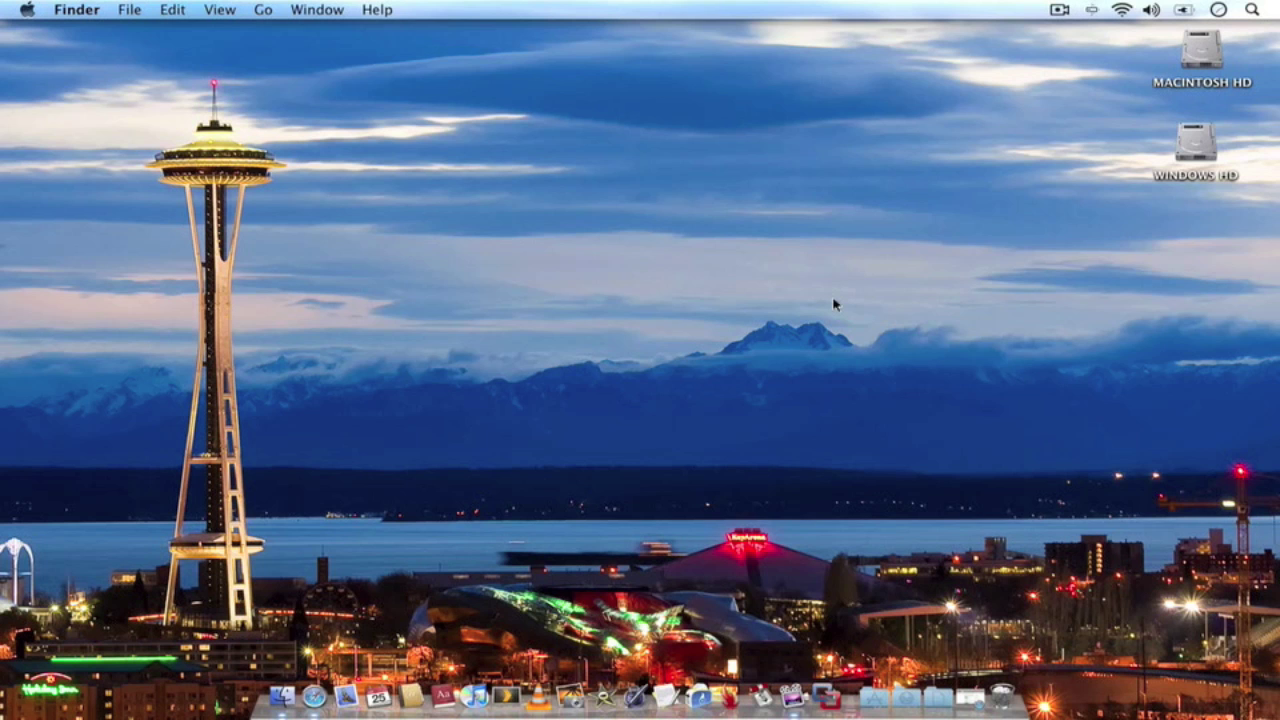
click(960, 675)
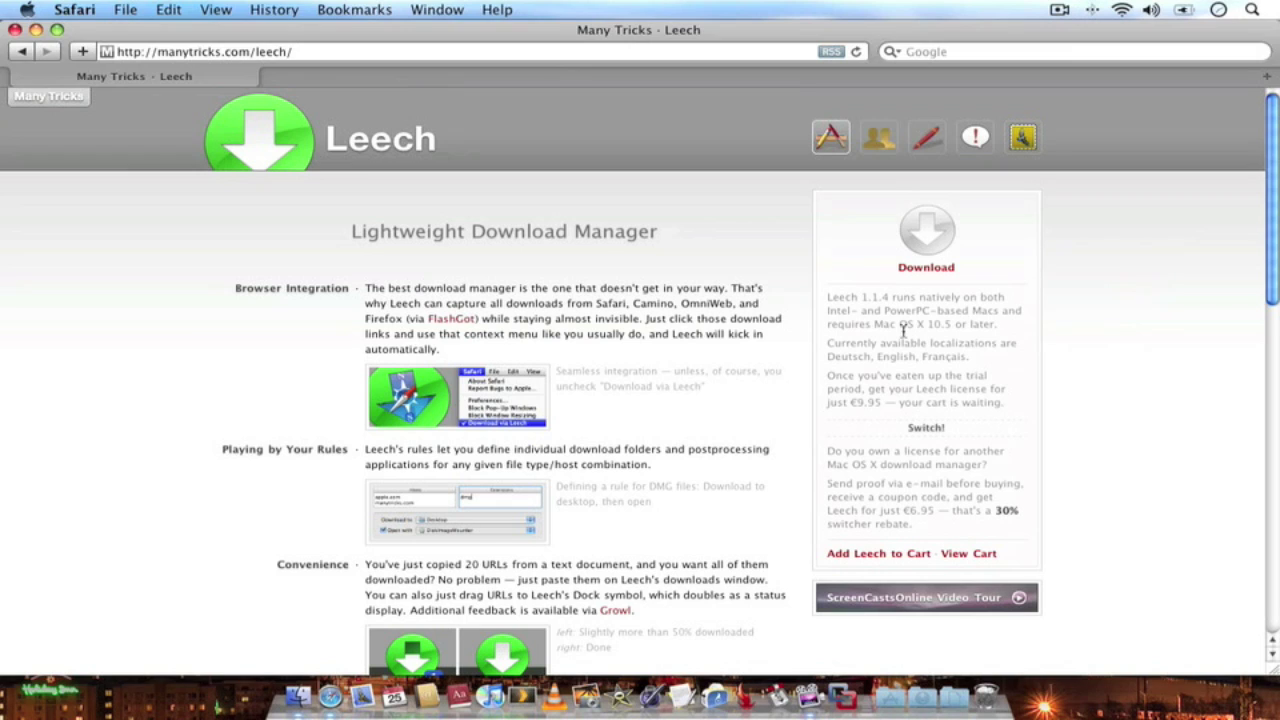
key(super+shift+2)
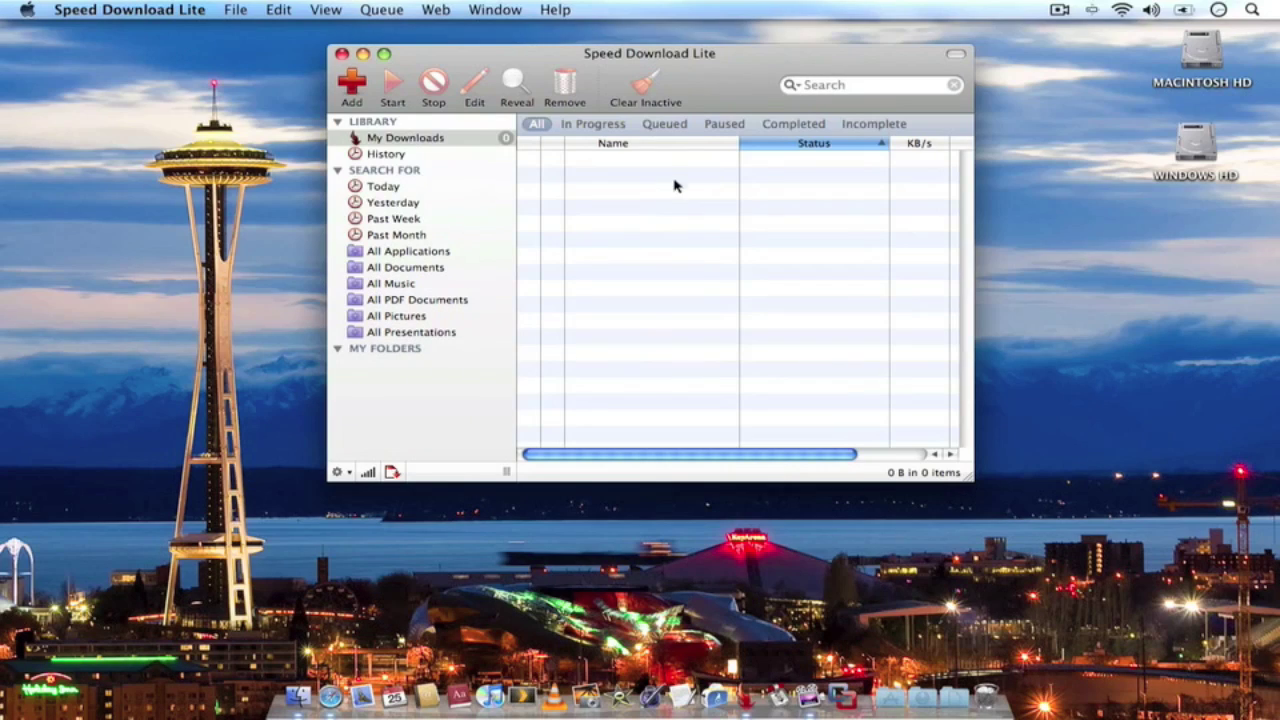
Shift the downloads window left and enlarge it from its corner until the Size column appears
drag(714, 96, 633, 101)
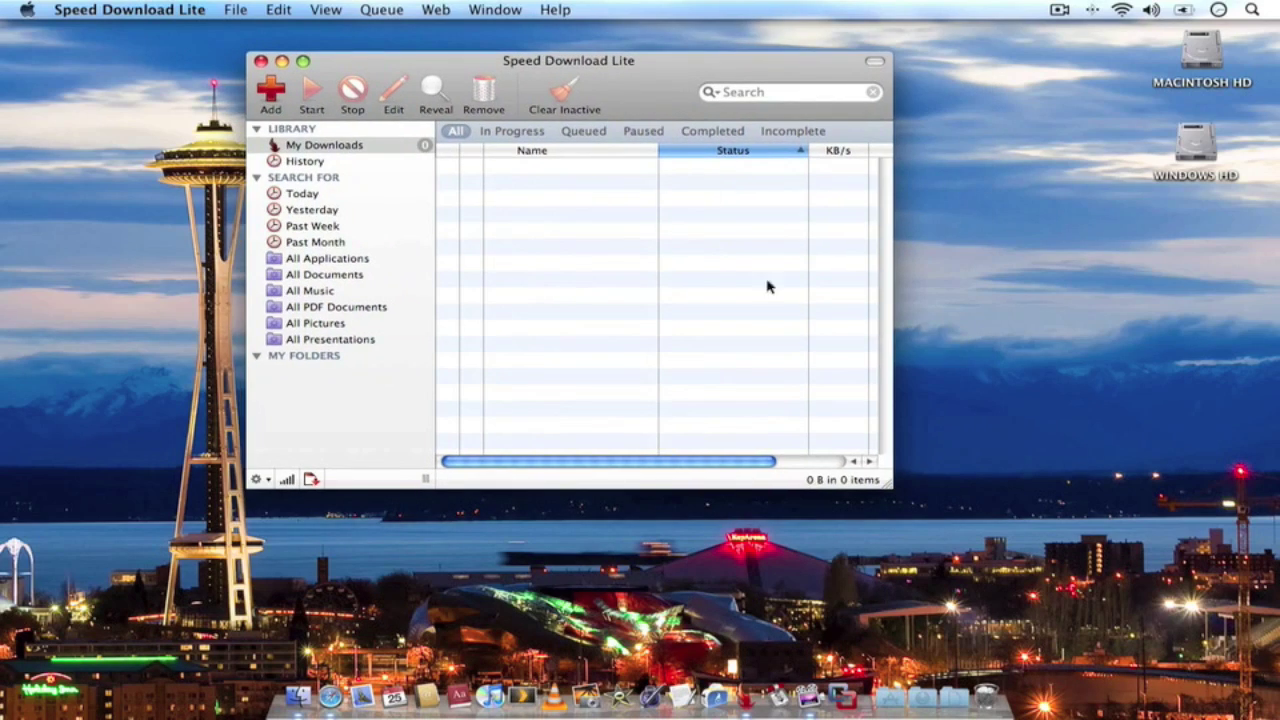
drag(886, 482, 1027, 548)
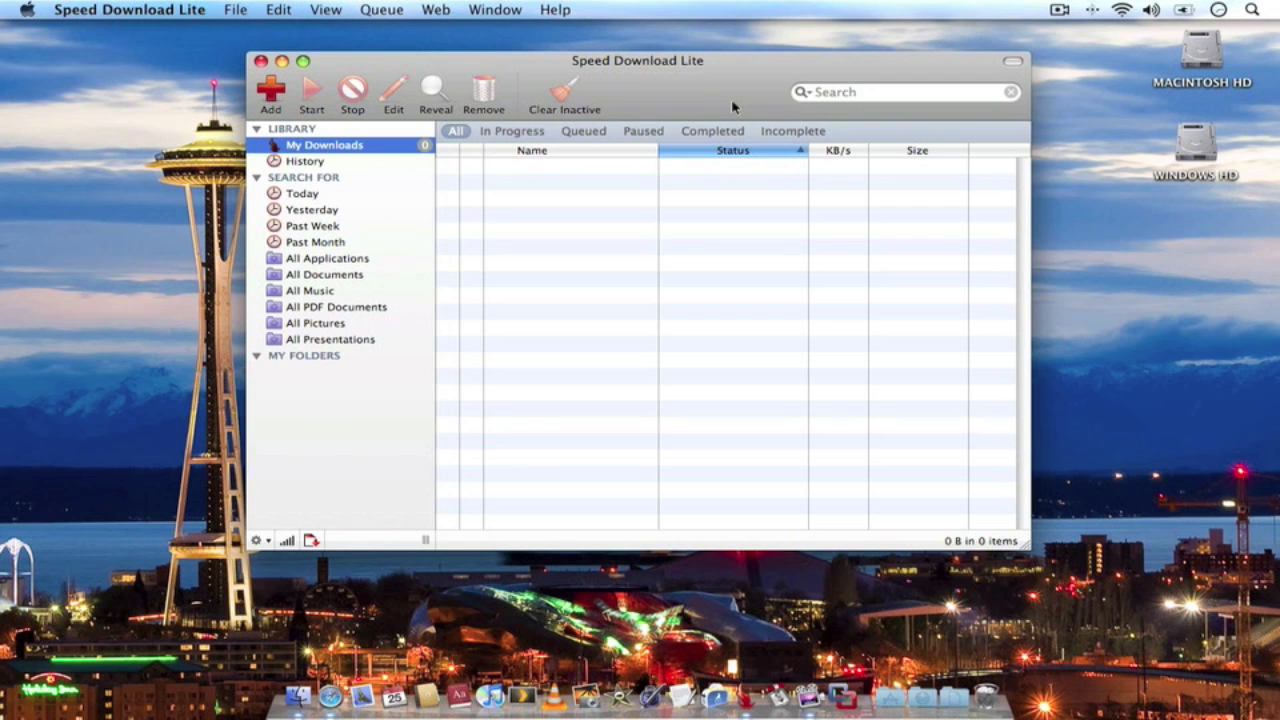
drag(732, 105, 703, 107)
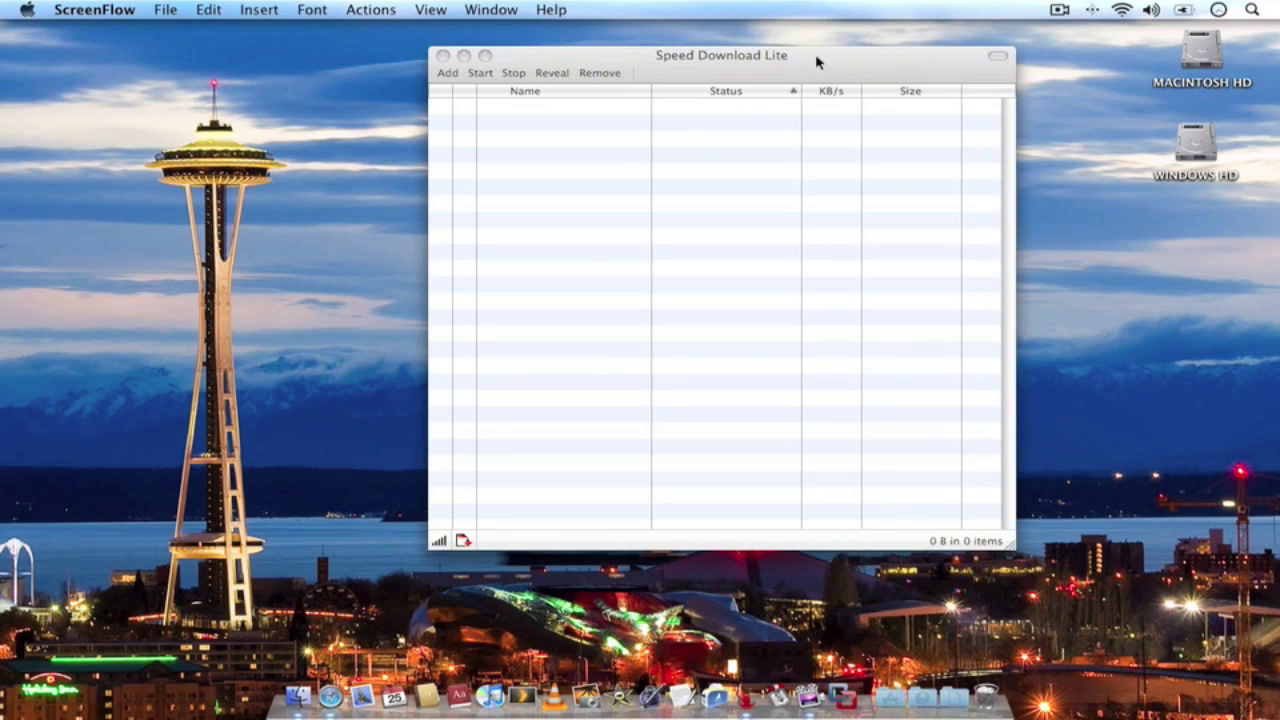
Move the simplified downloads window further left and down on screen
drag(816, 62, 776, 87)
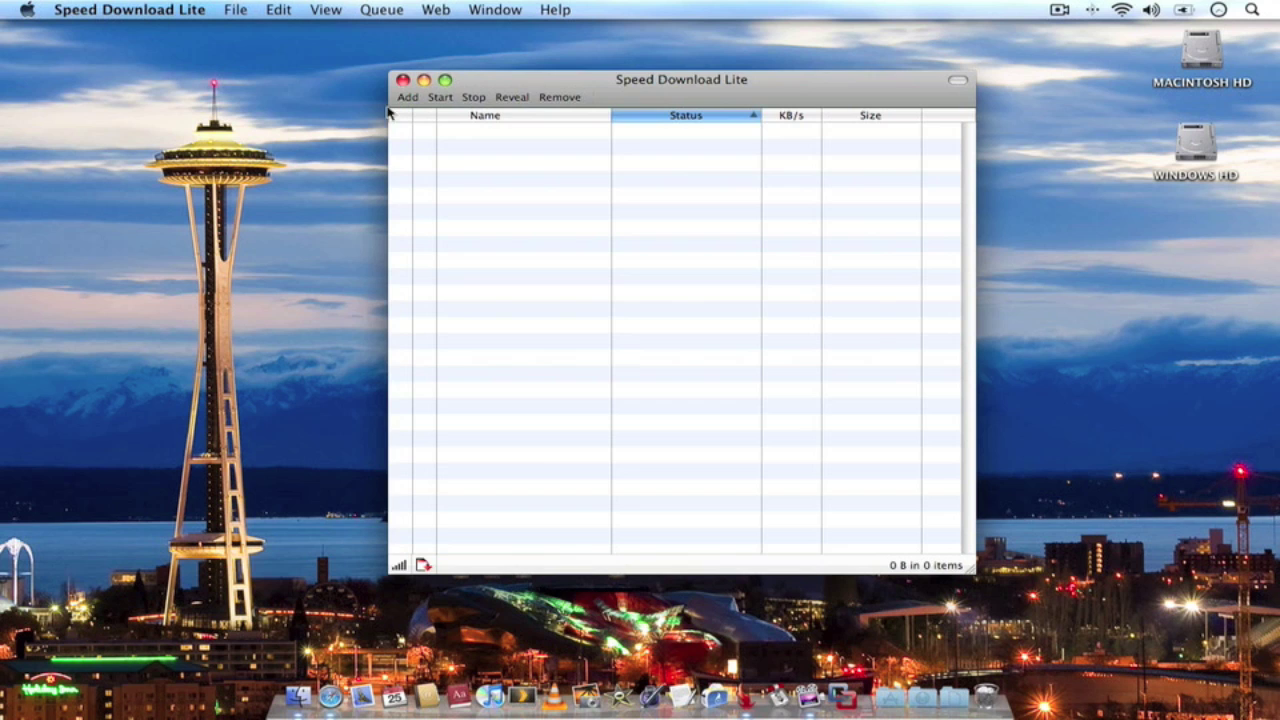
drag(528, 84, 477, 104)
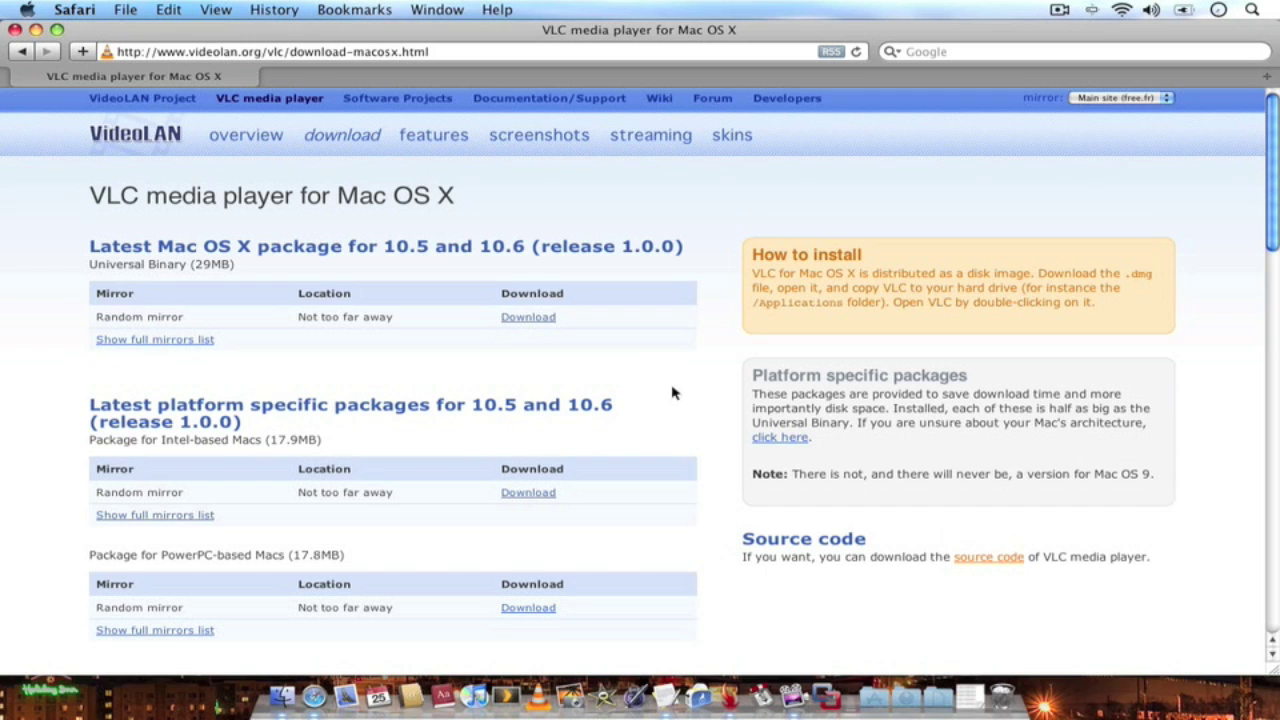
Download the Universal Binary vlc-1.0.0.dmg into Speed Download Lite, close Safari, and raise the window
scroll(354, 218, down, 1)
scroll(434, 340, up, 1)
click(528, 317)
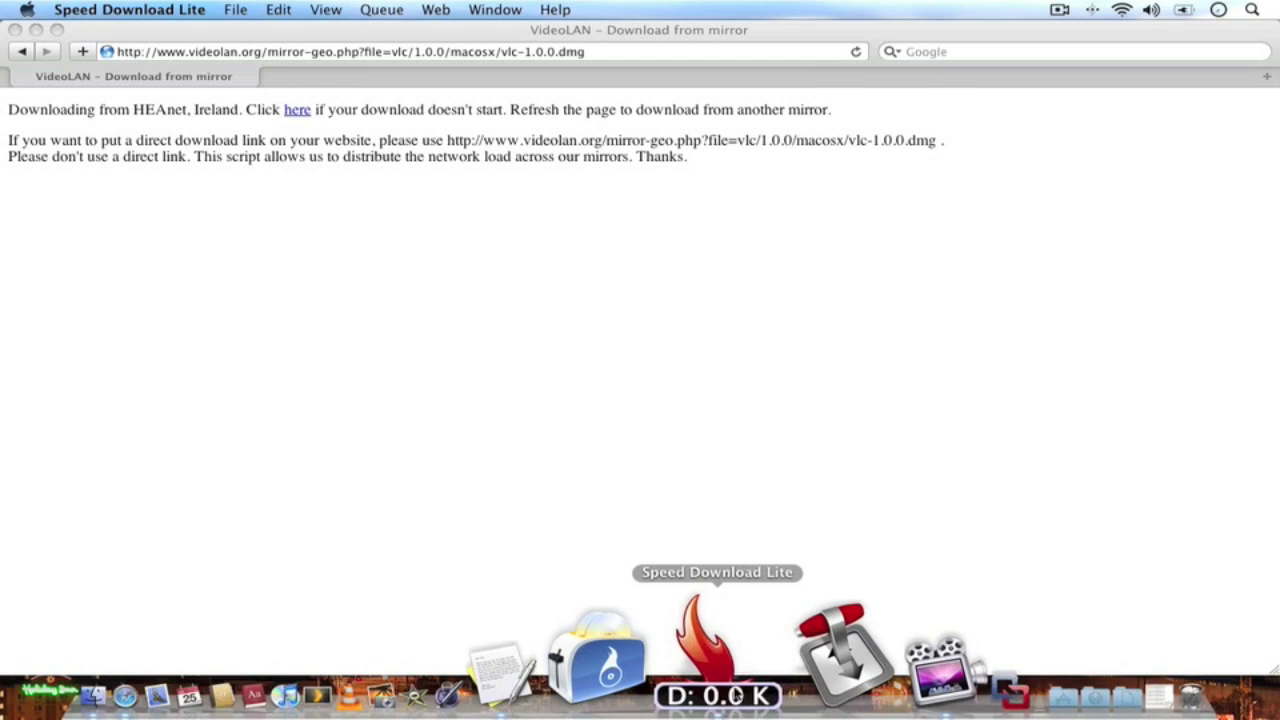
click(714, 700)
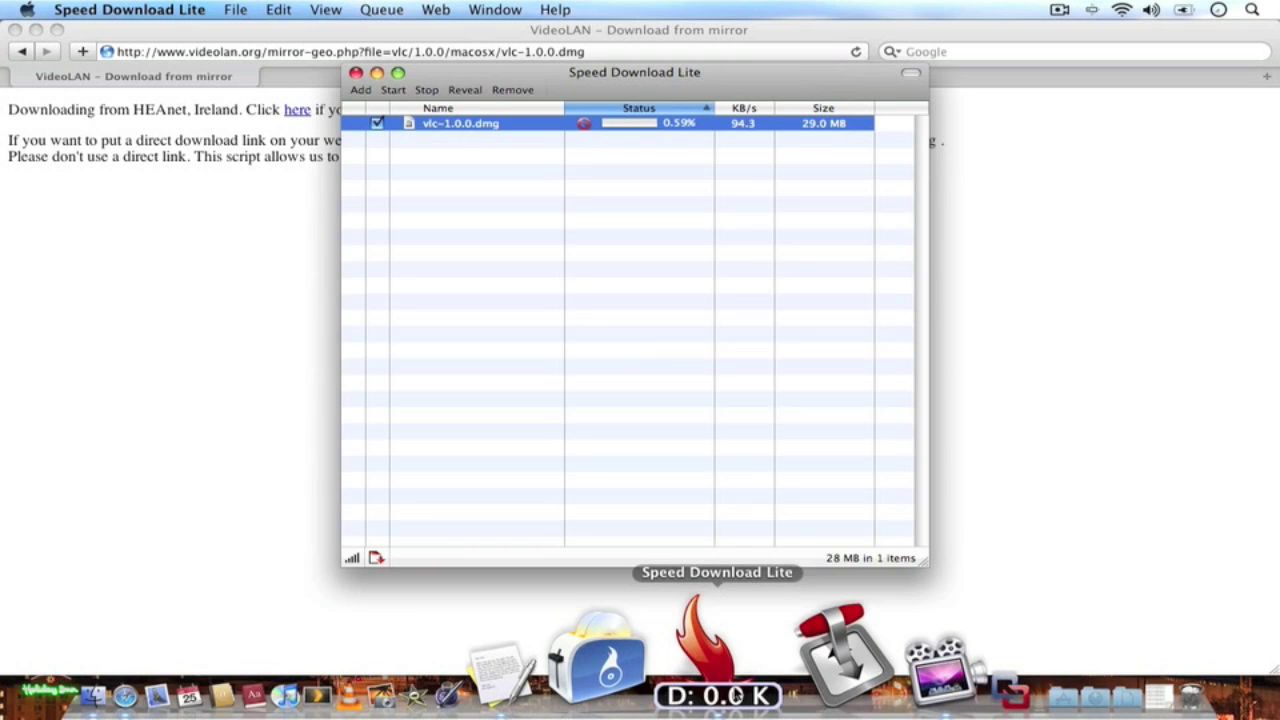
click(15, 30)
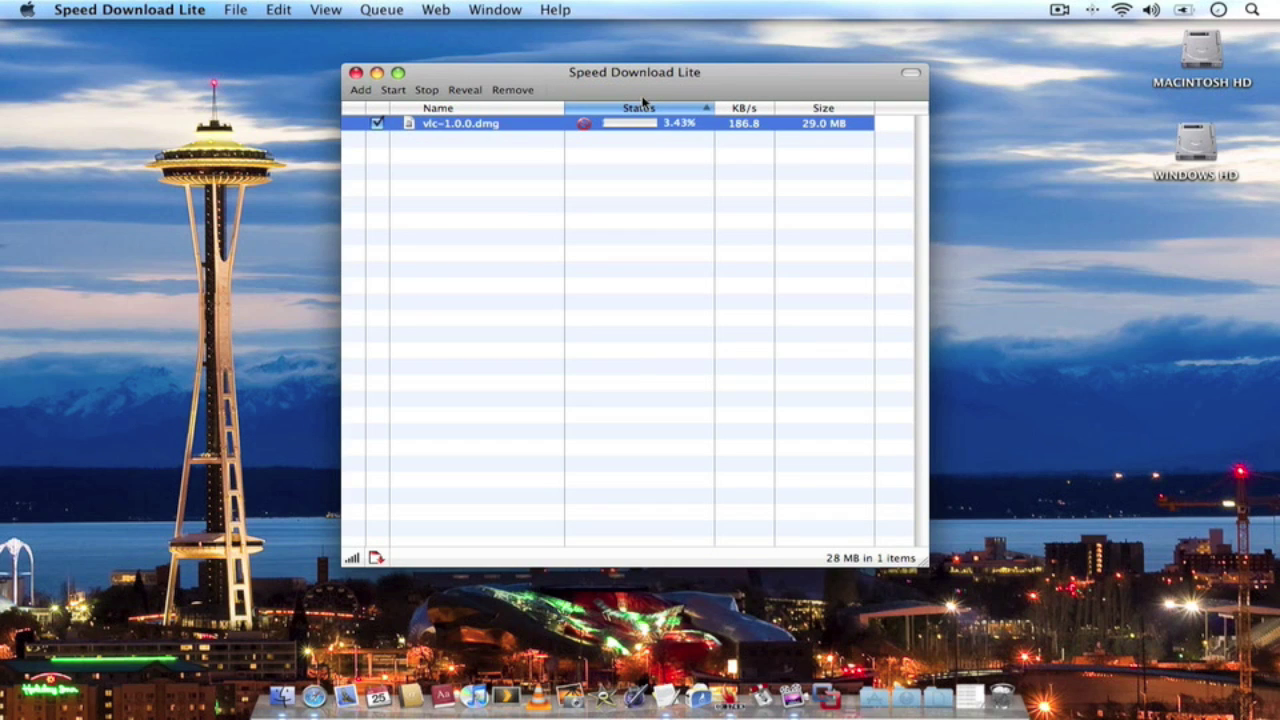
drag(619, 96, 658, 69)
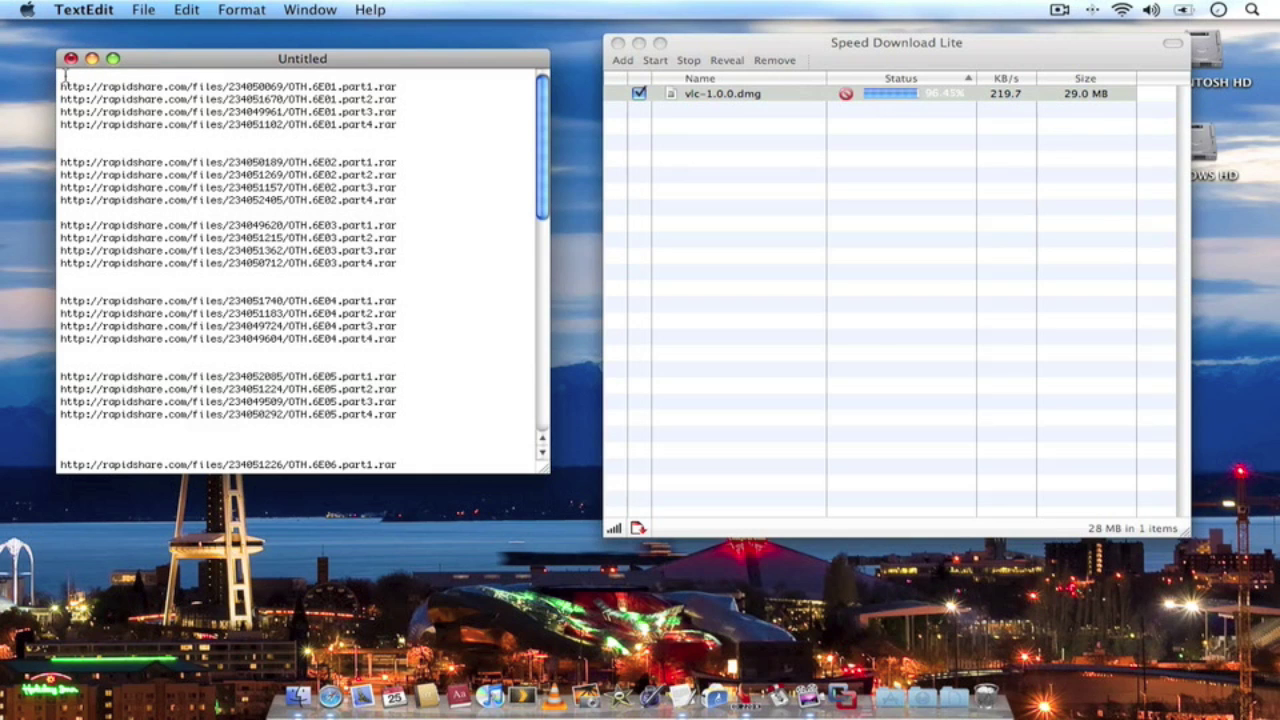
Drag all RapidShare links from the TextEdit note onto the download list, then close the note
drag(64, 78, 440, 490)
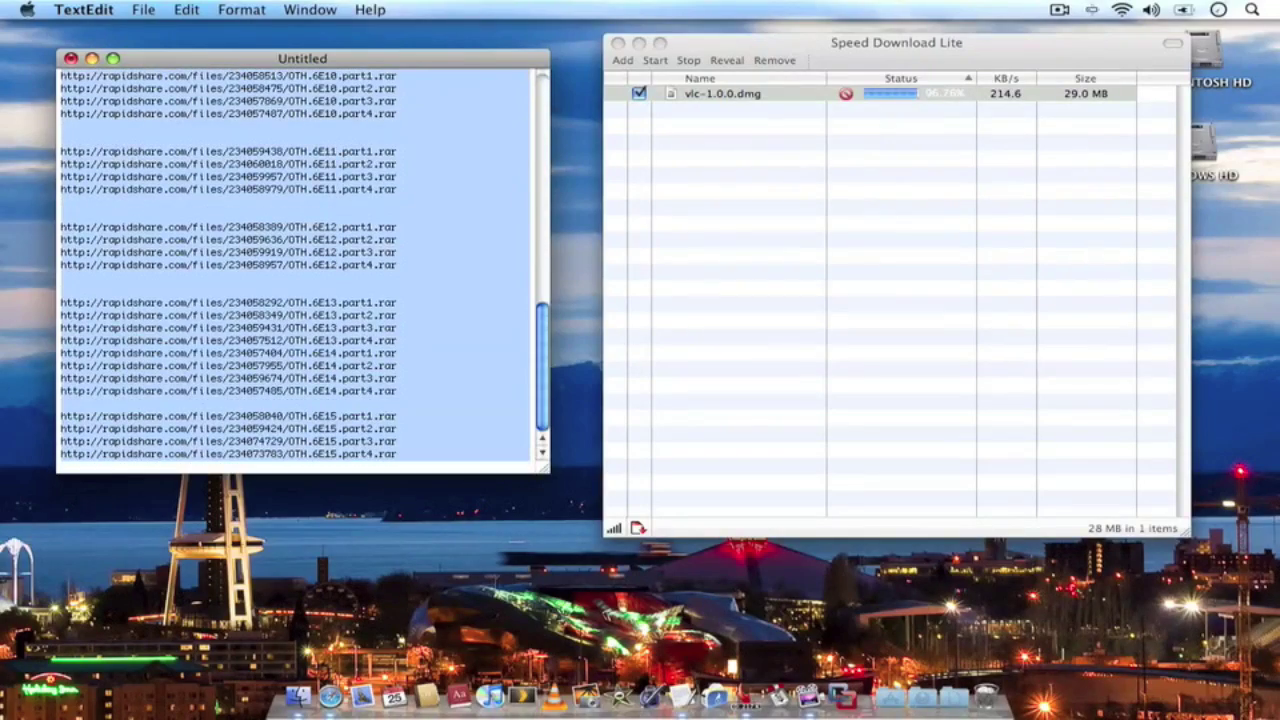
drag(243, 275, 820, 249)
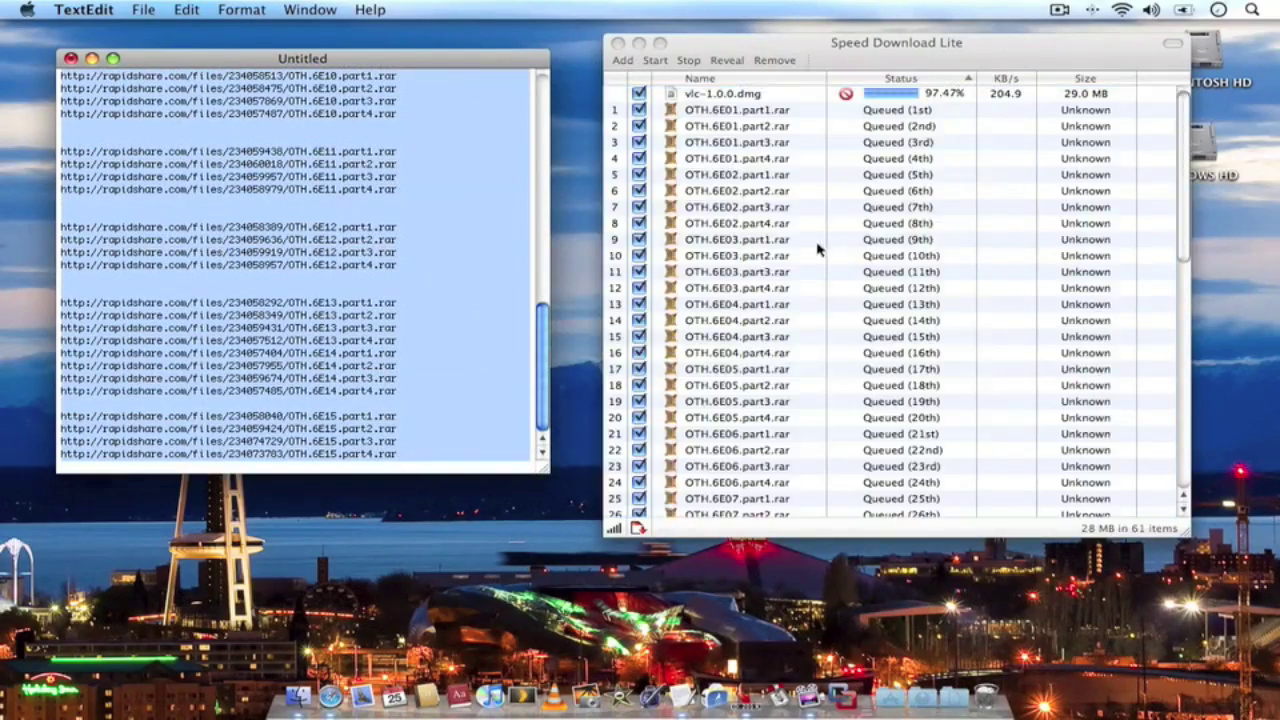
click(70, 58)
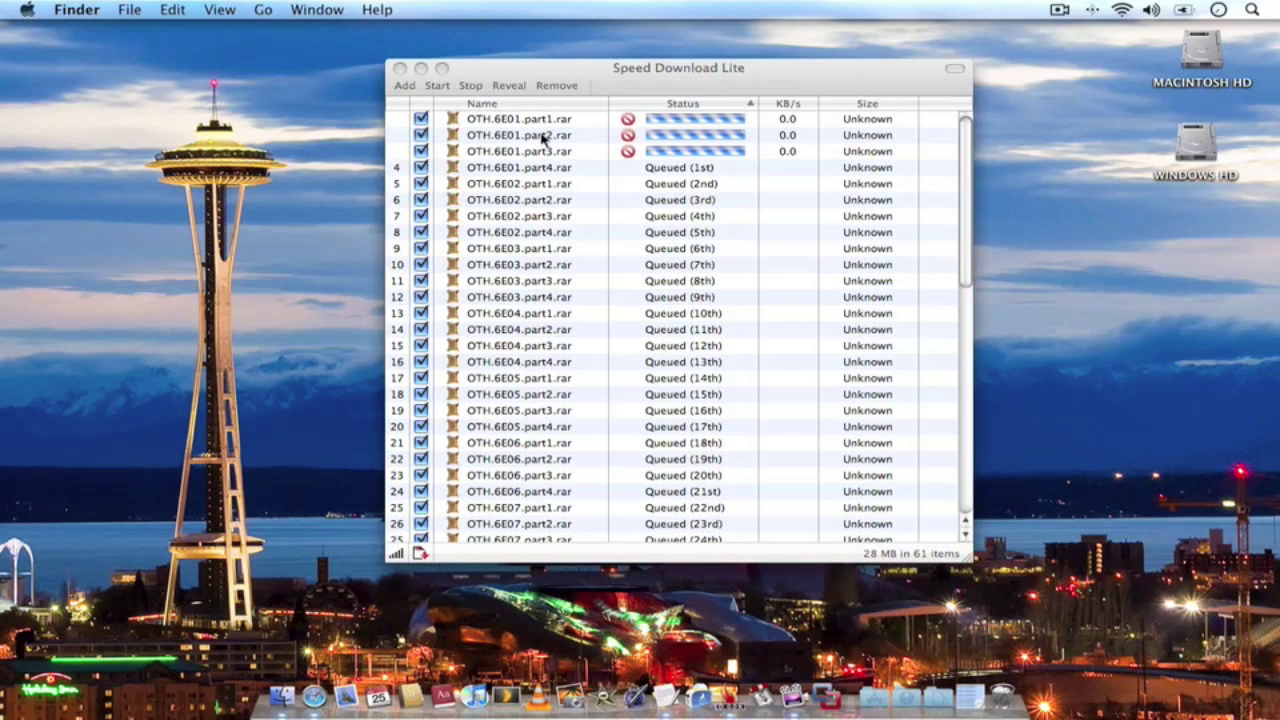
scroll(697, 172, down, 5)
scroll(697, 172, down, 5)
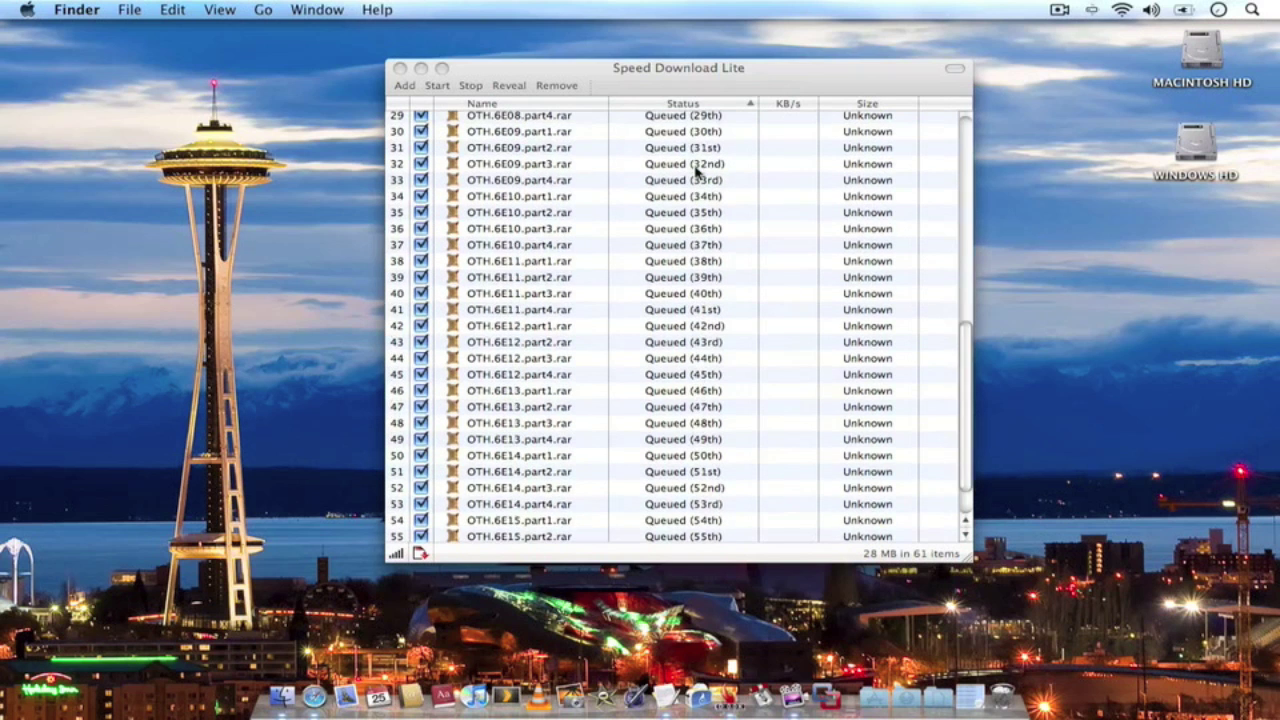
scroll(697, 172, up, 10)
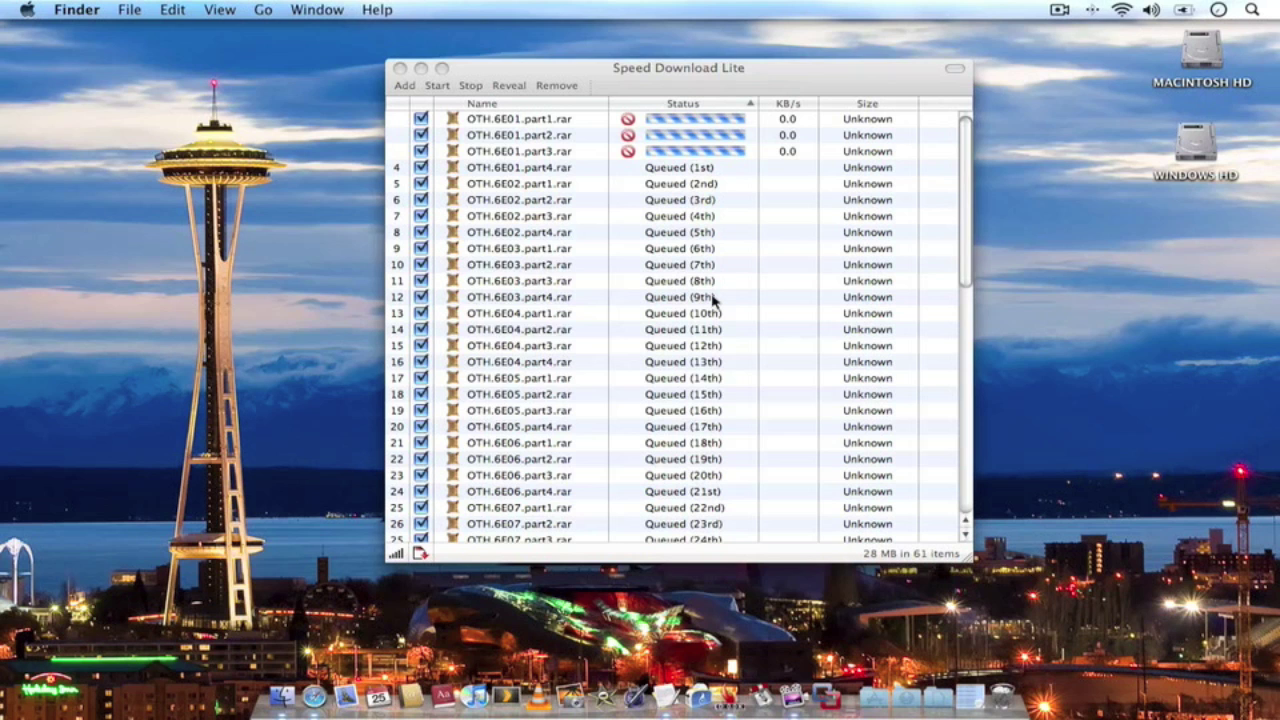
scroll(713, 299, up, 5)
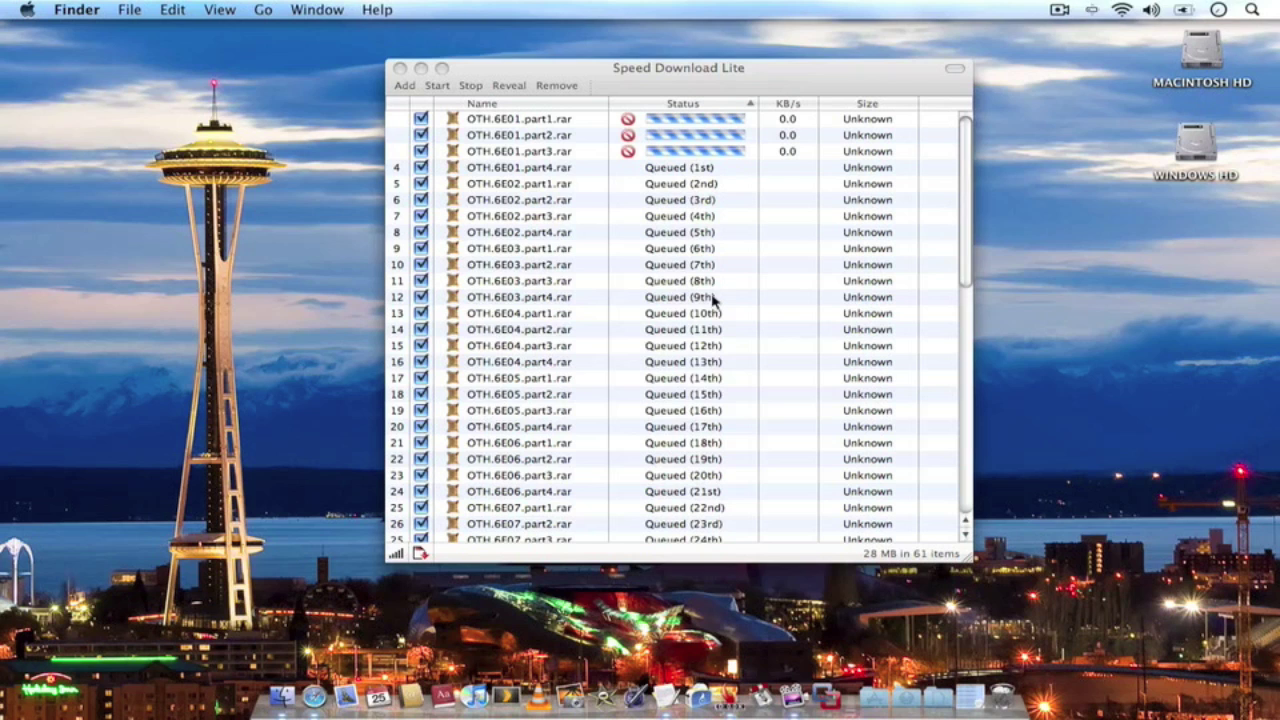
Open Speed Download Lite's Preferences and select the Queue tab's Concurrent downloads field
click(760, 58)
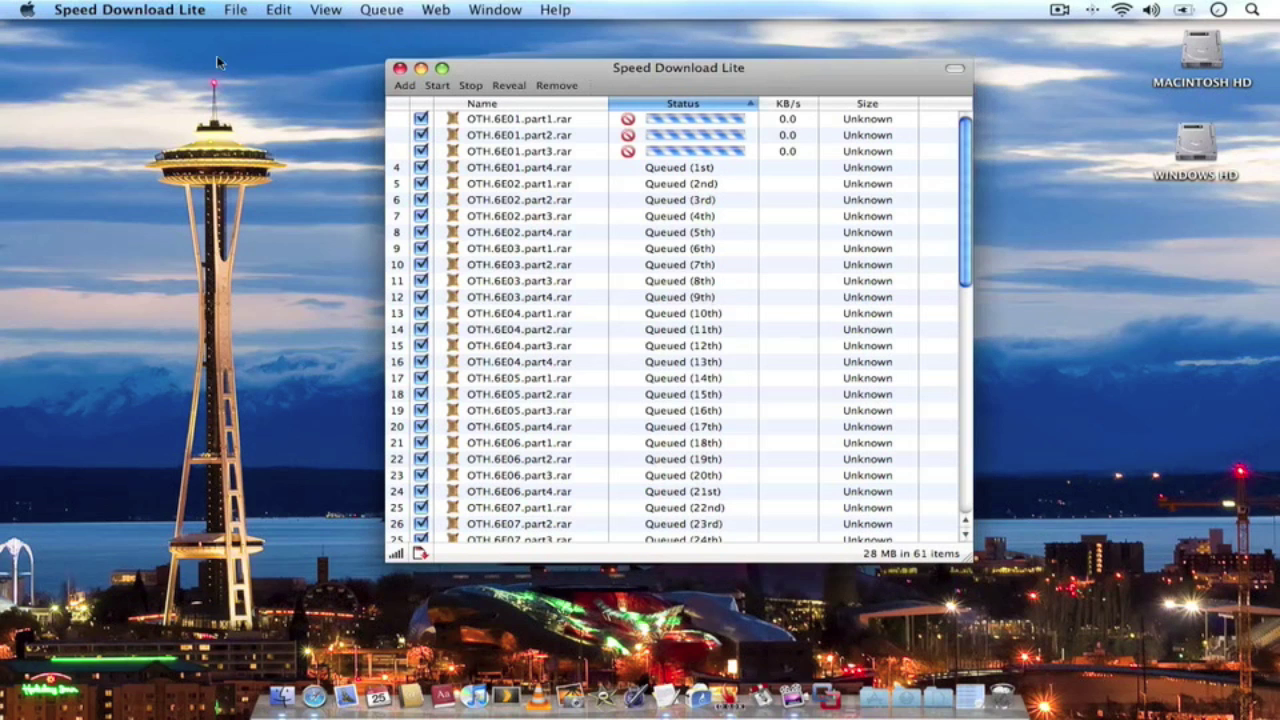
click(158, 12)
click(170, 115)
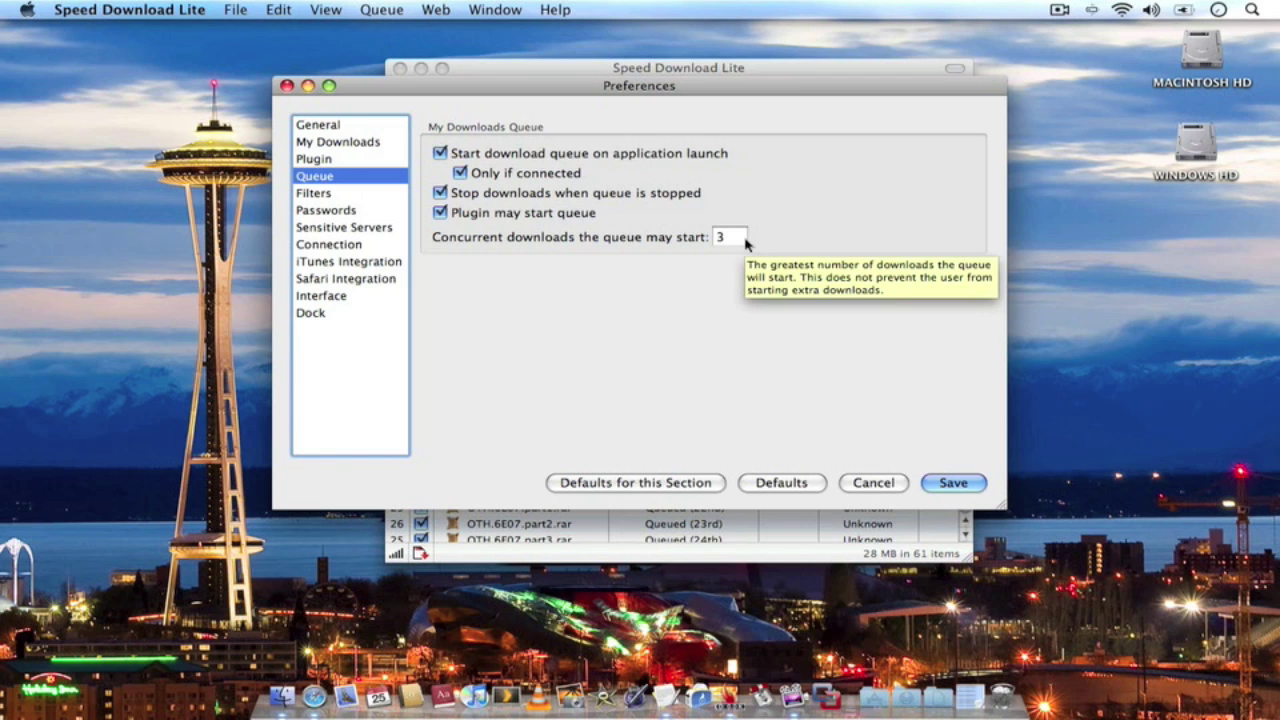
click(740, 237)
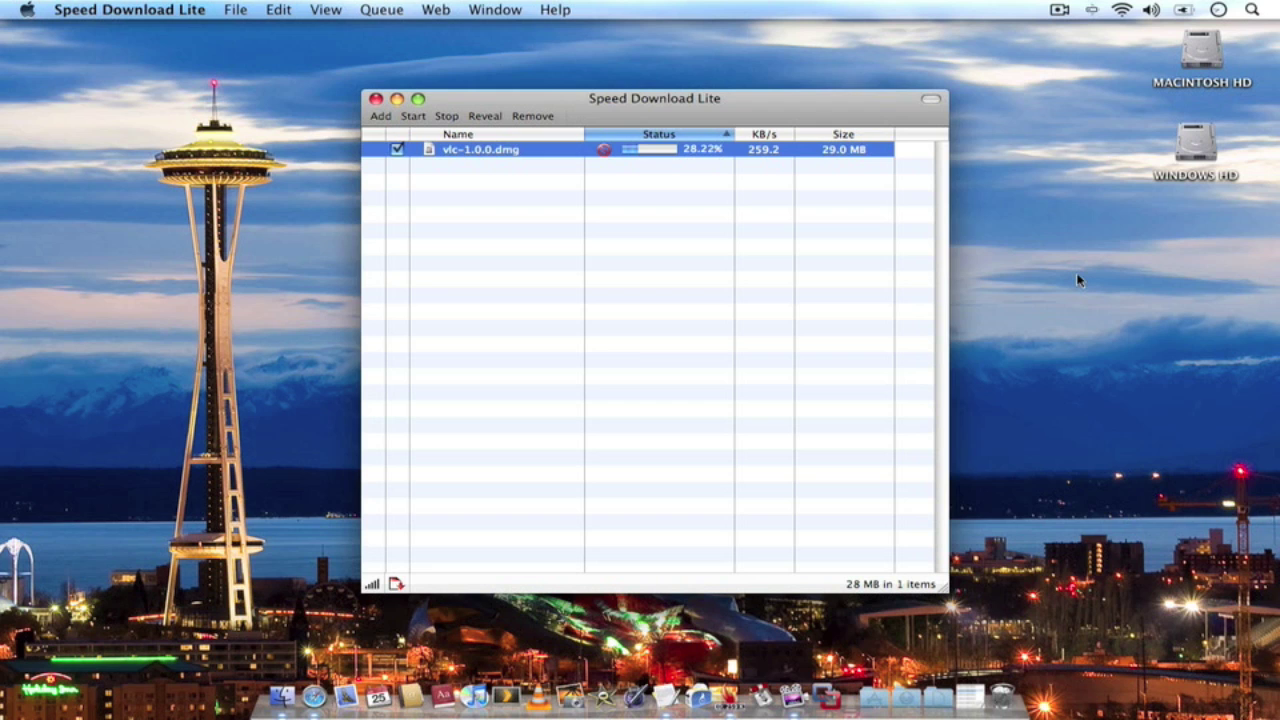
Pause the vlc-1.0.0.dmg download with Stop, then resume it with Start
drag(864, 123, 865, 118)
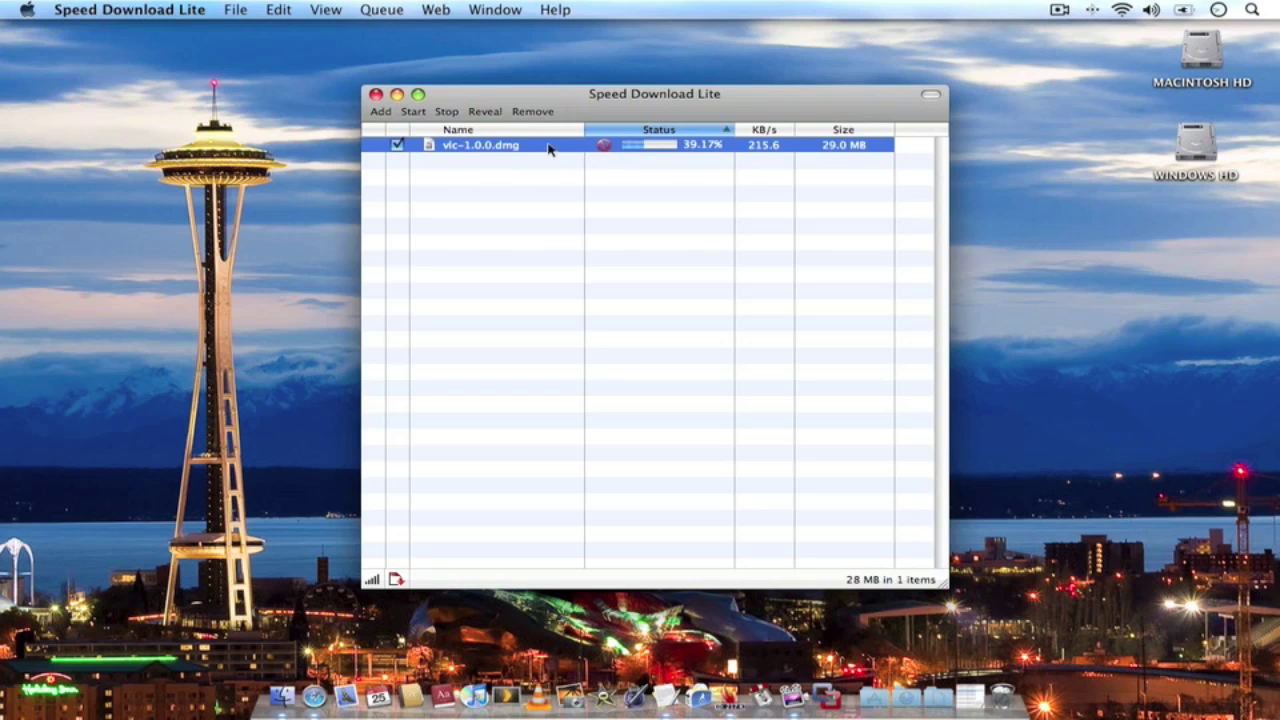
click(447, 112)
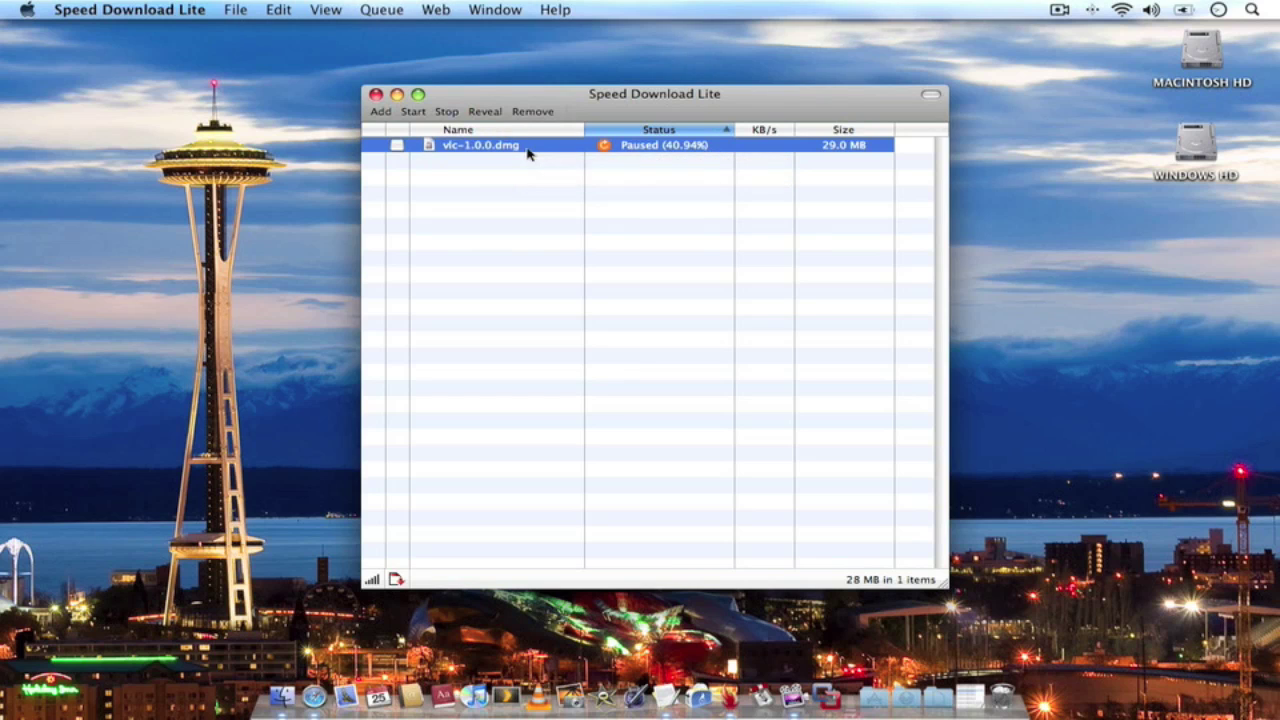
click(418, 113)
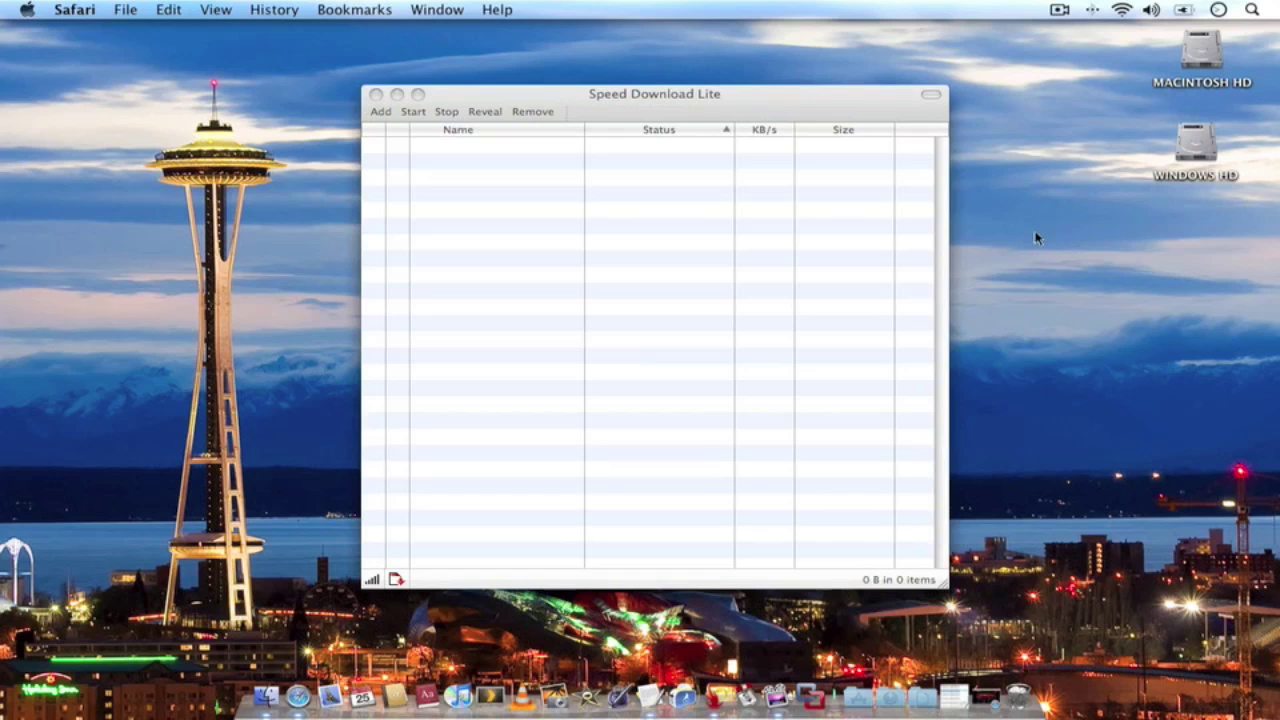
click(843, 103)
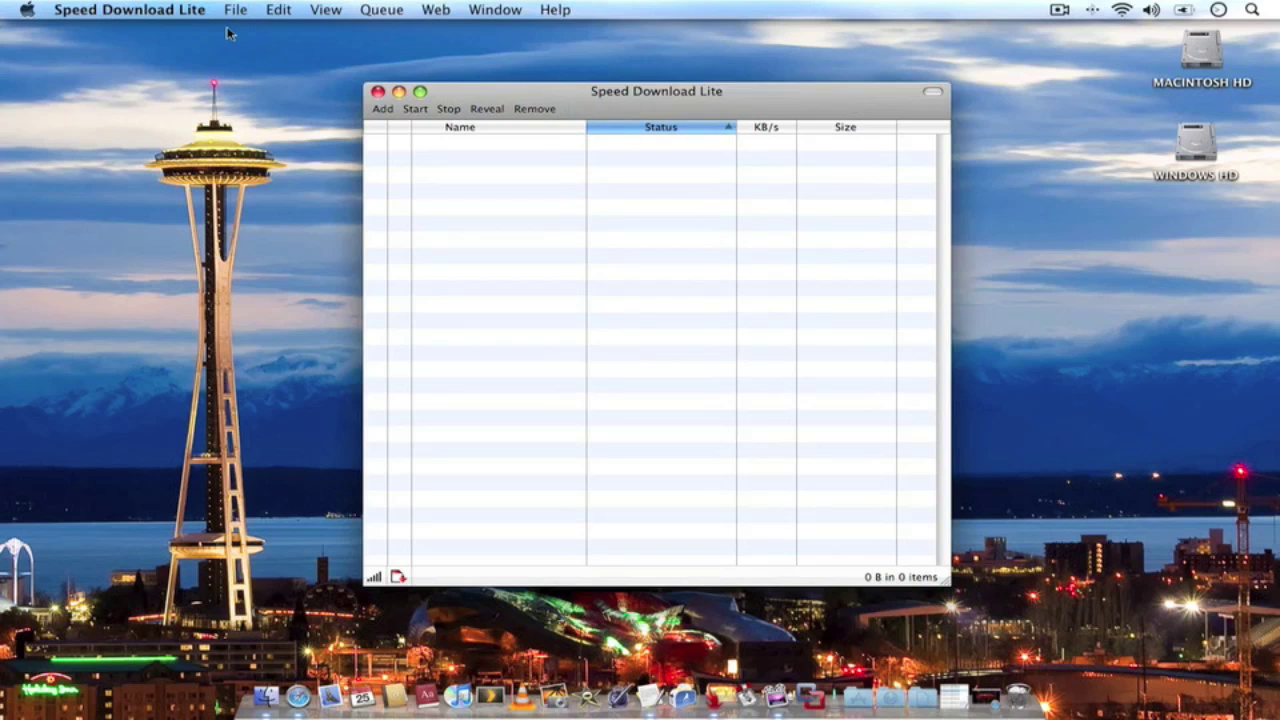
click(151, 12)
click(167, 116)
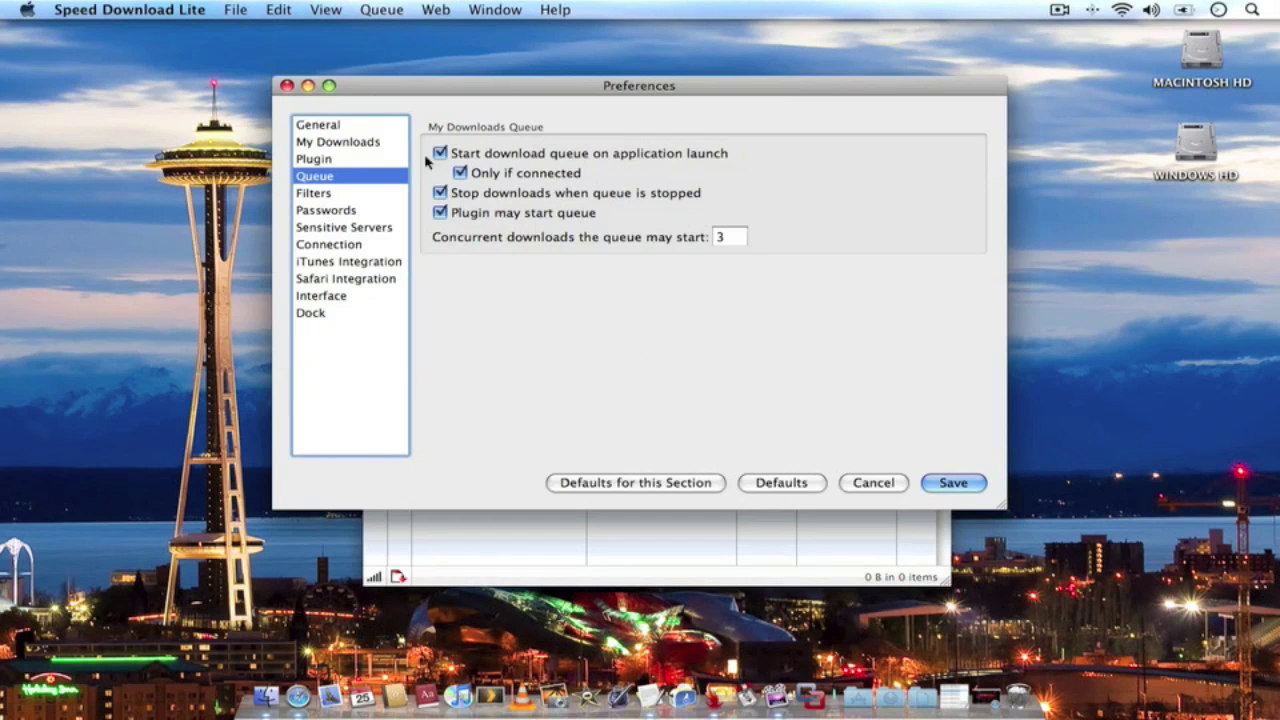
click(325, 158)
drag(327, 152, 326, 298)
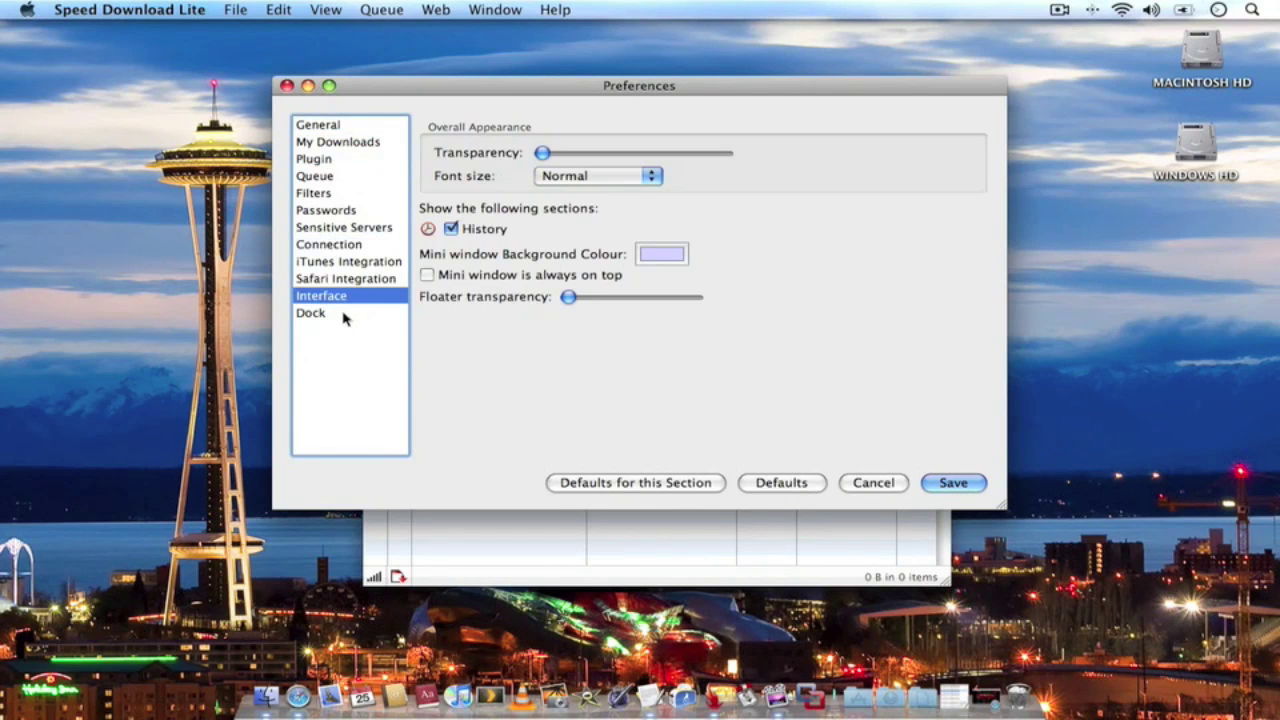
click(344, 317)
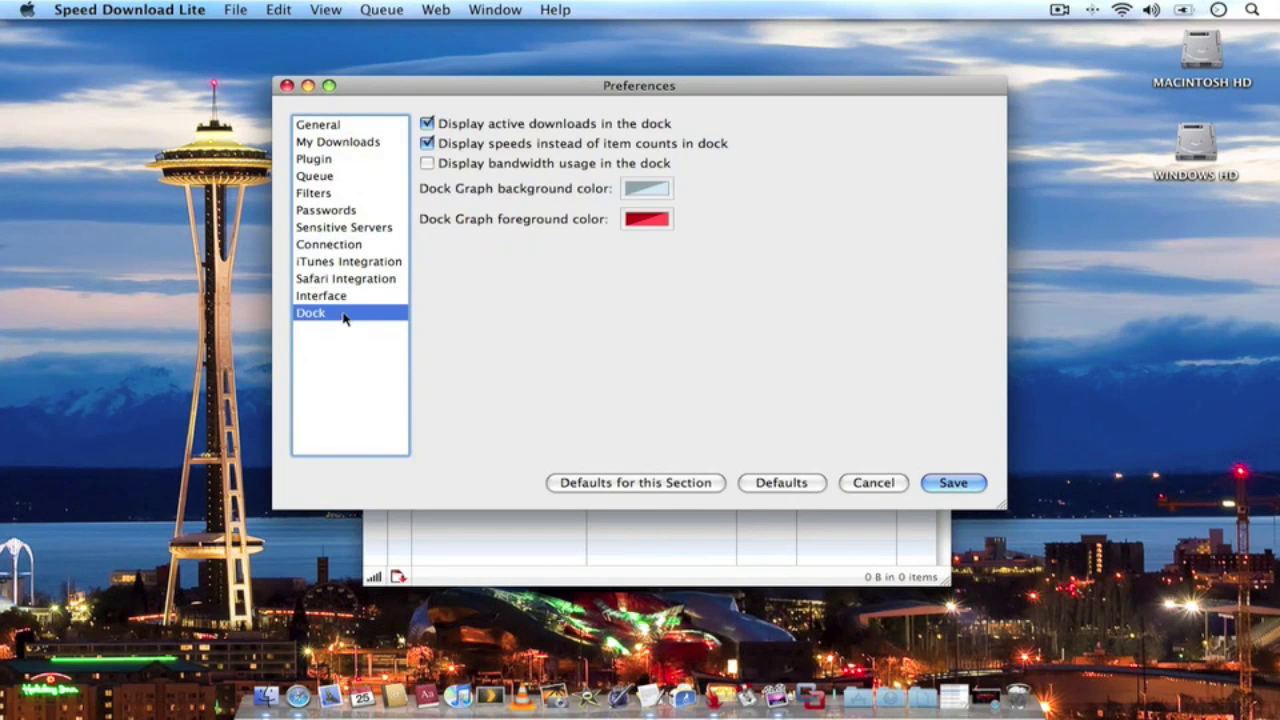
click(287, 86)
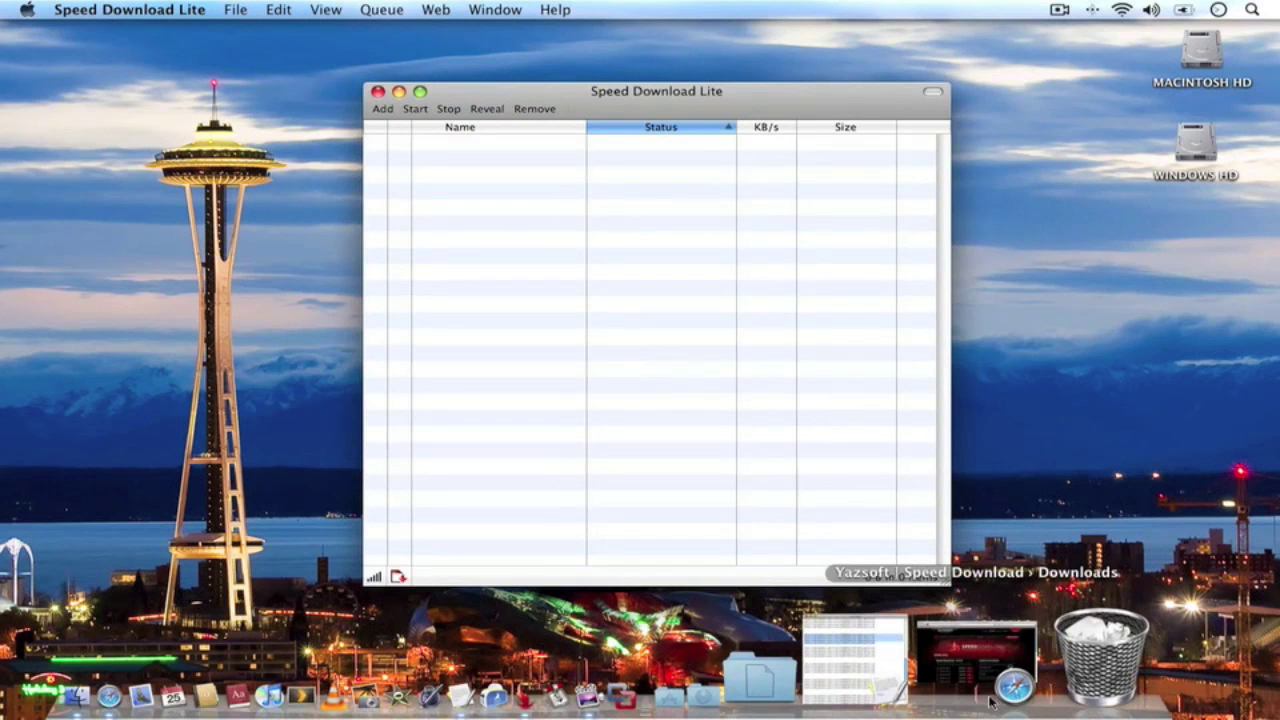
click(990, 700)
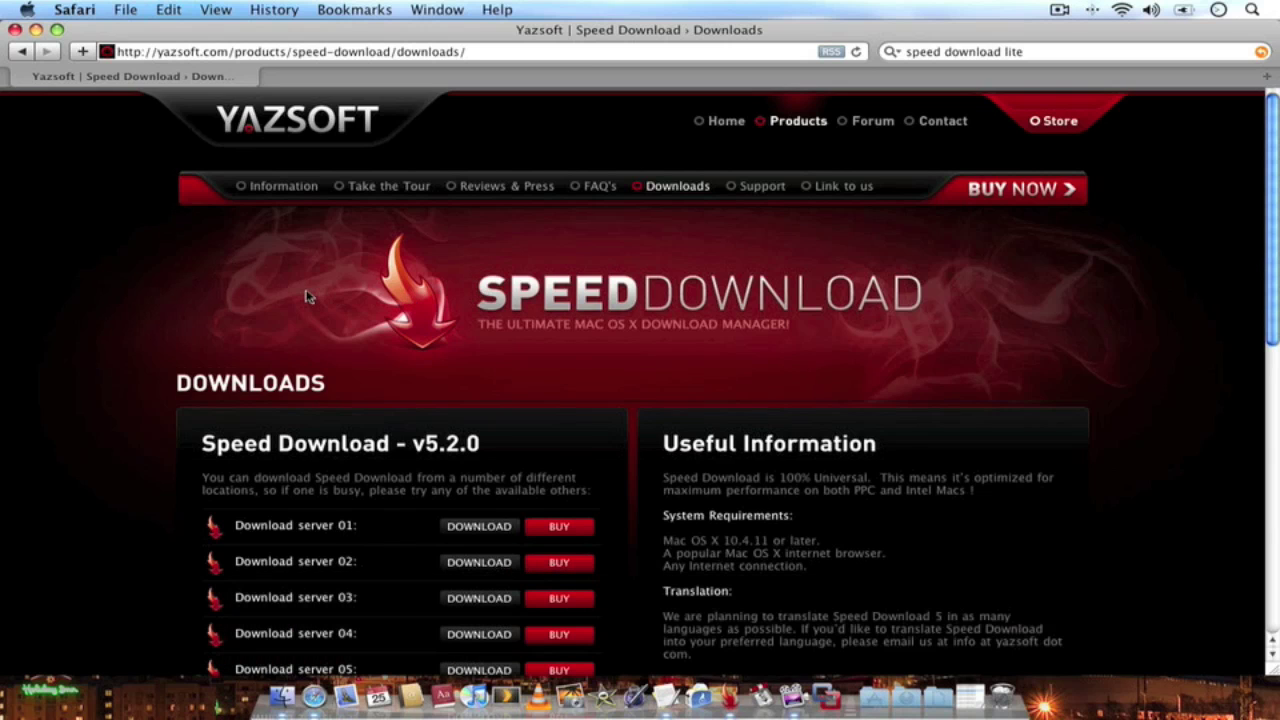
Scroll Yazsoft's downloads page to the Speed Download LITE v1.1.0 download servers
scroll(300, 296, down, 2)
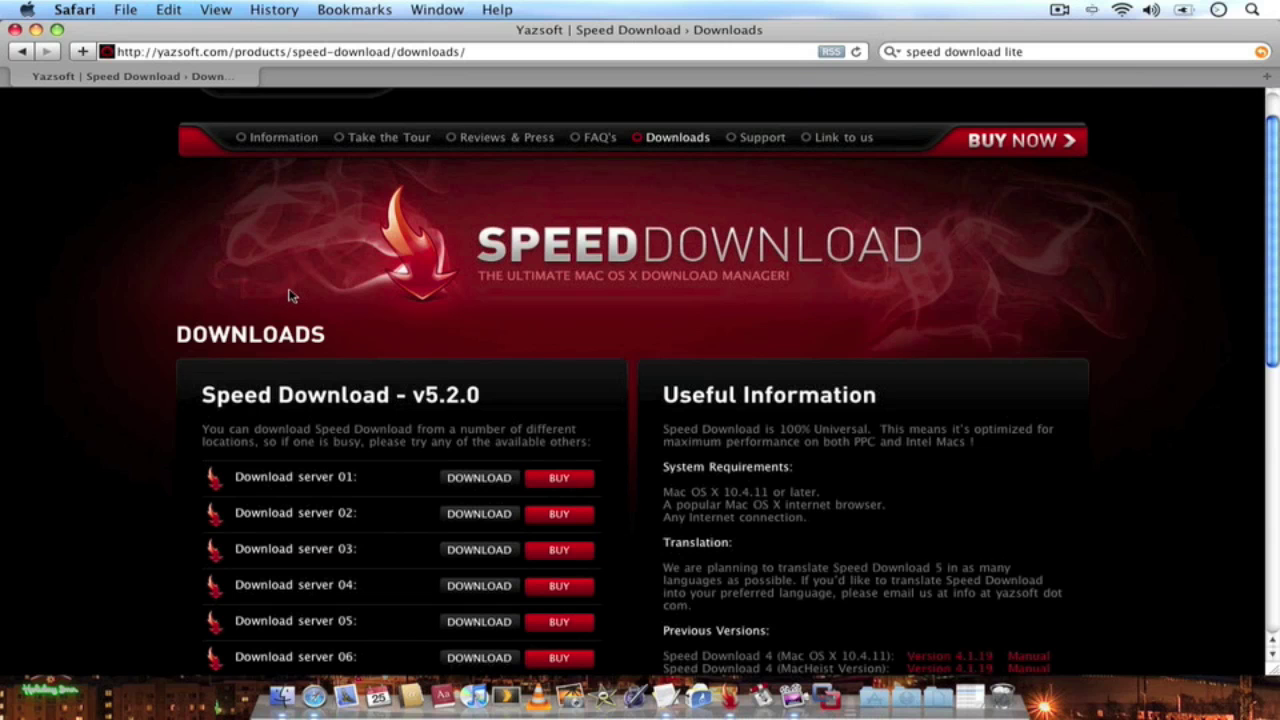
scroll(290, 296, down, 2)
scroll(290, 293, down, 10)
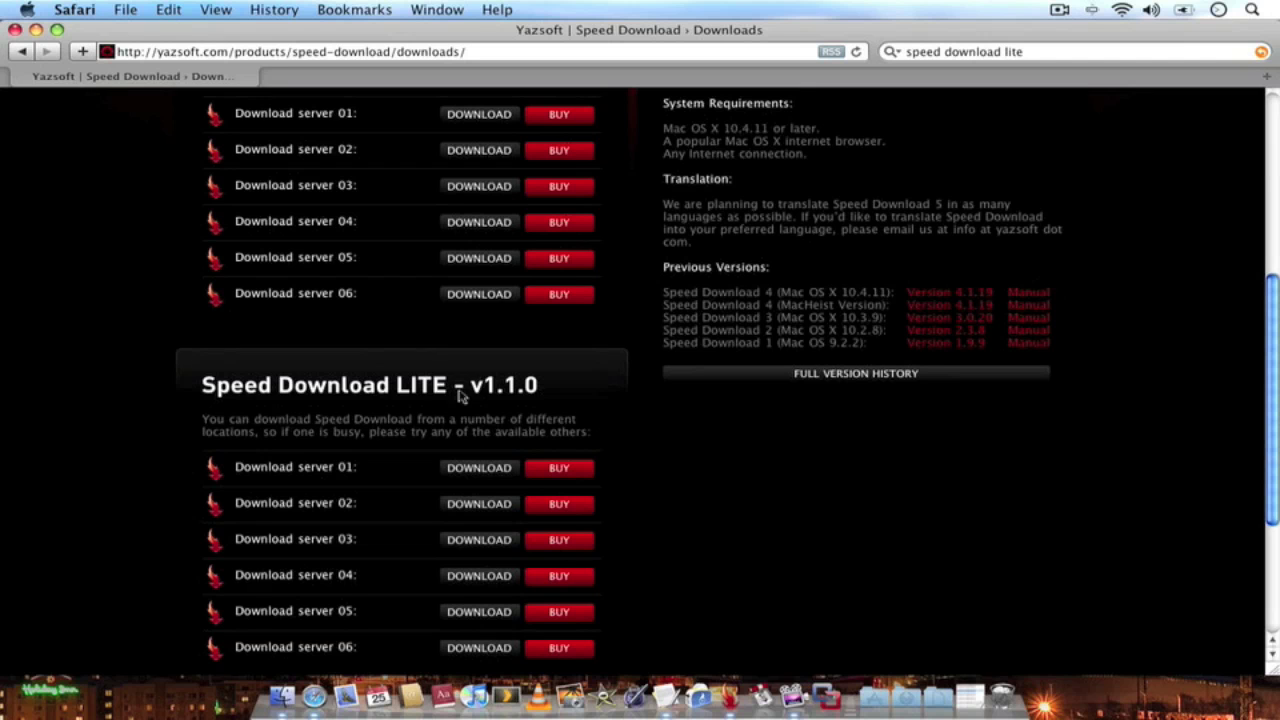
scroll(457, 395, up, 10)
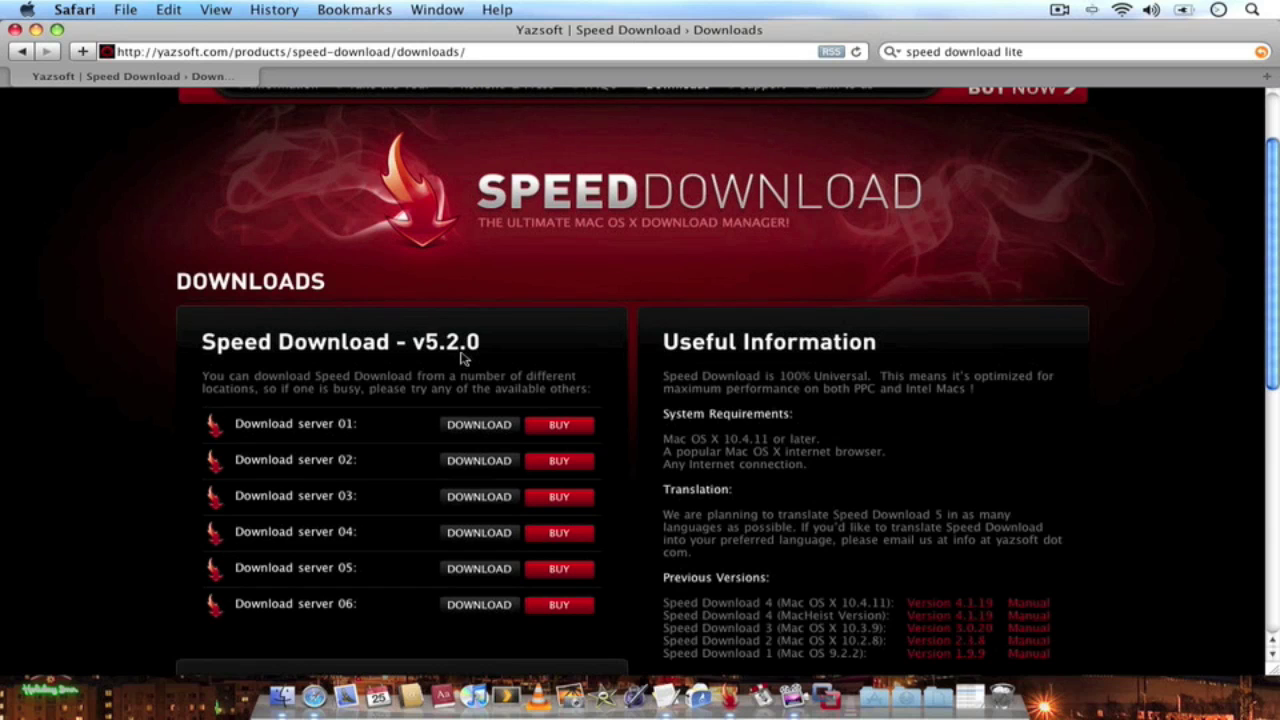
scroll(463, 357, down, 5)
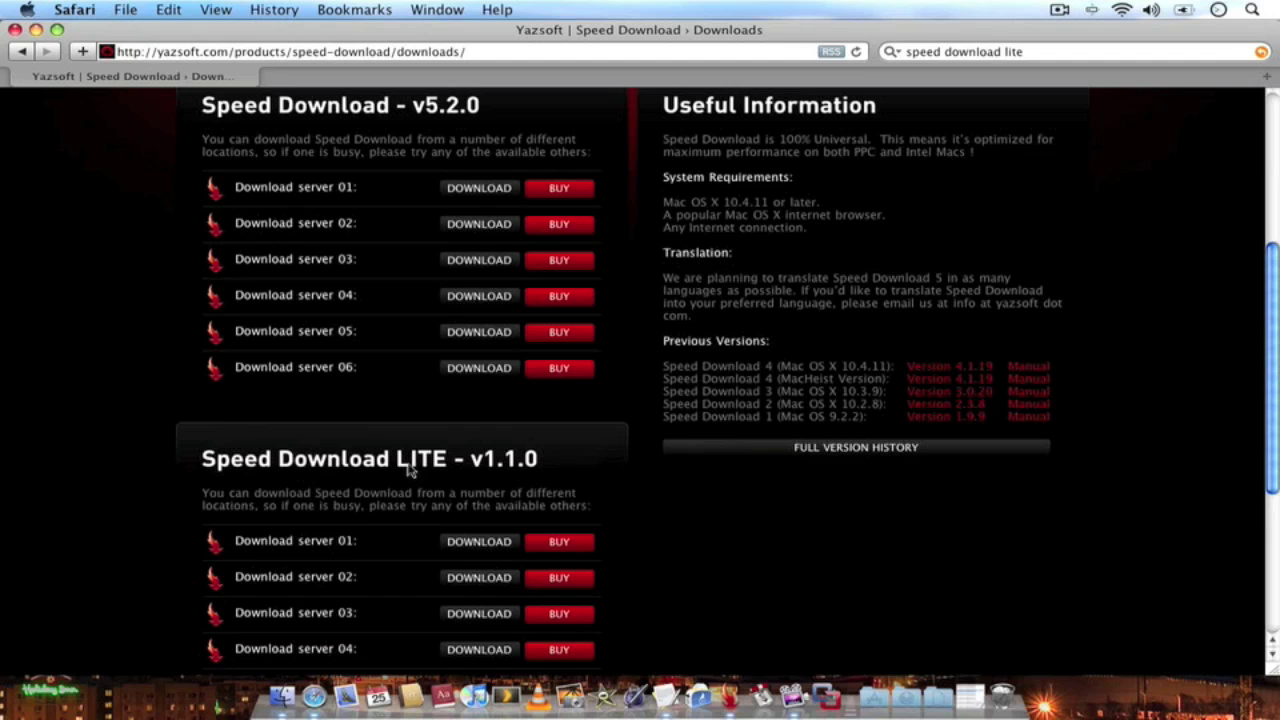
scroll(452, 468, down, 1)
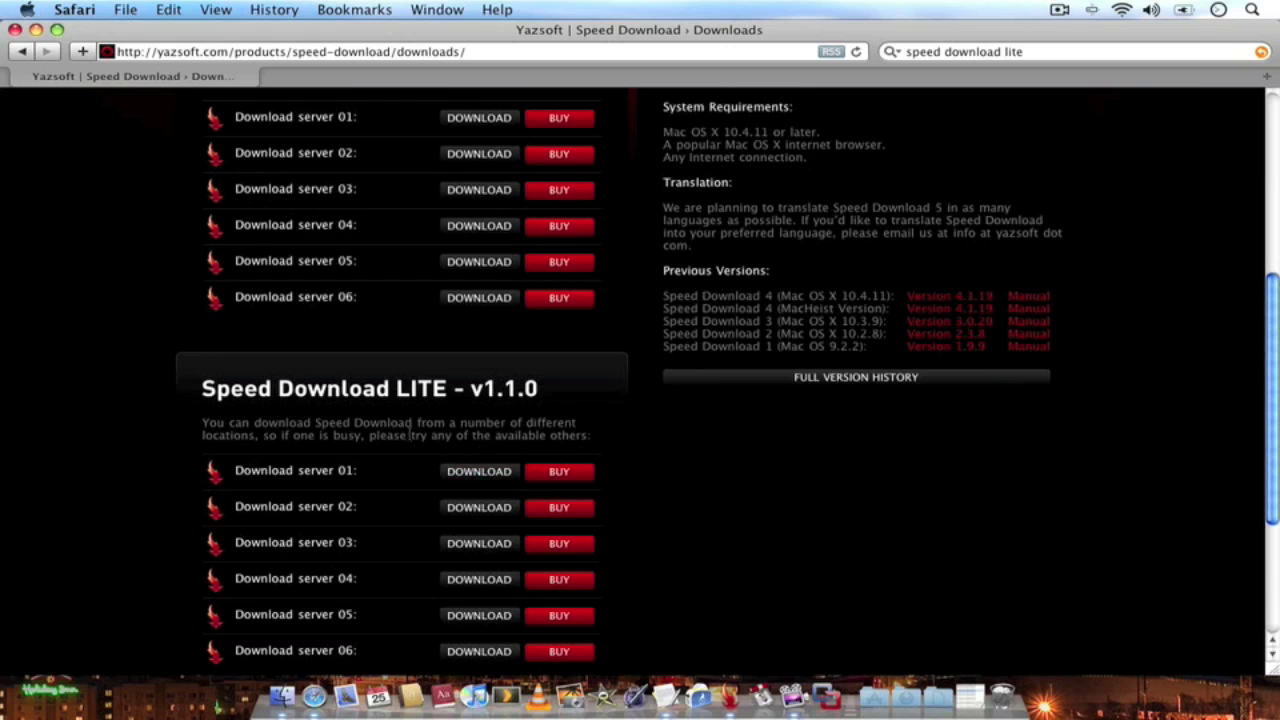
scroll(424, 420, up, 3)
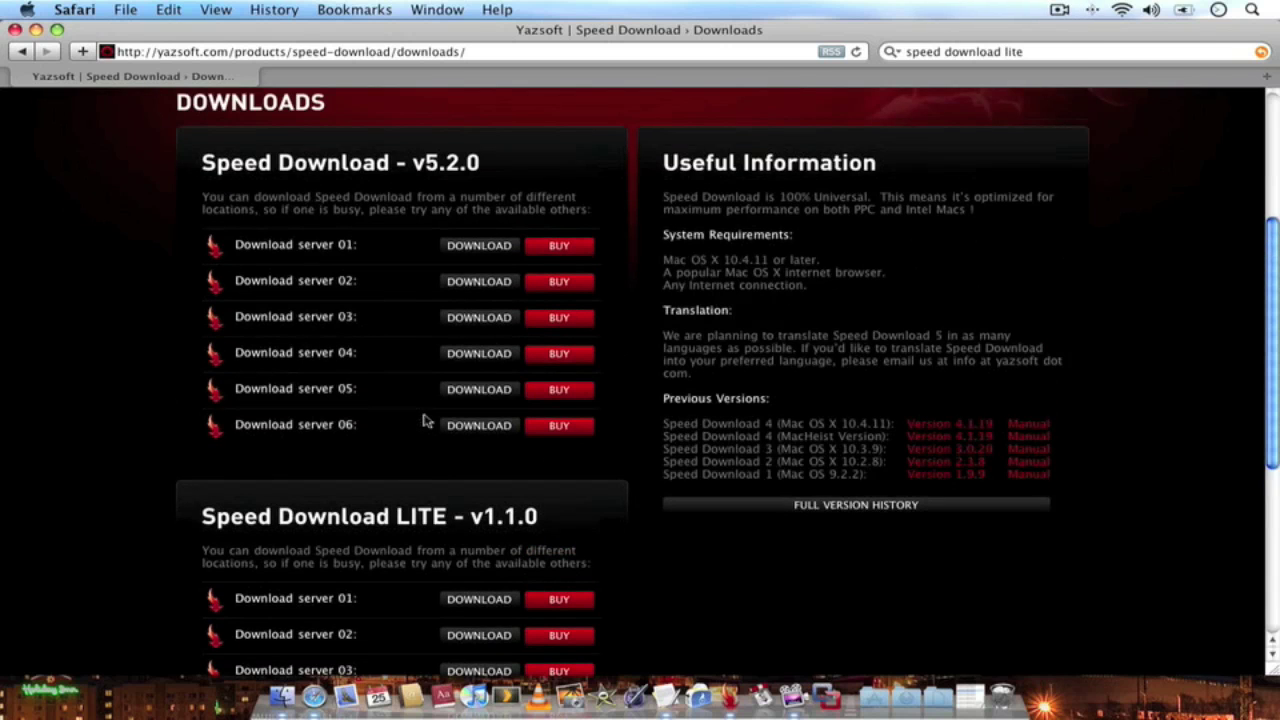
scroll(424, 420, up, 6)
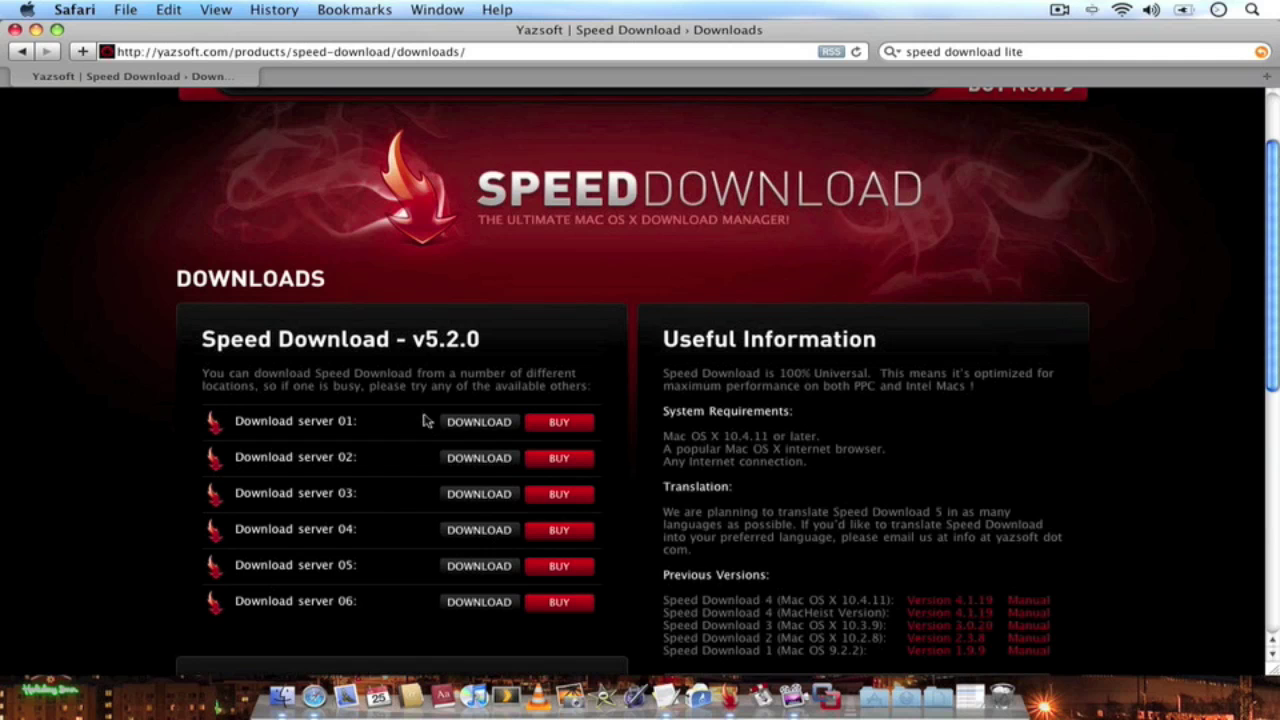